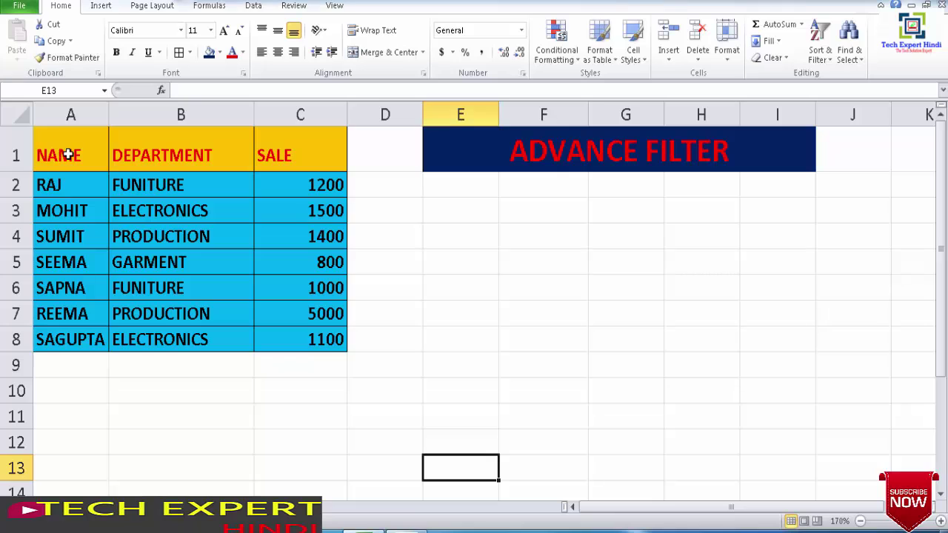
- Turn on AutoFilter and filter the NAME column to show only SAPNA
{"action": "left_click", "coordinate": [232, 363]}
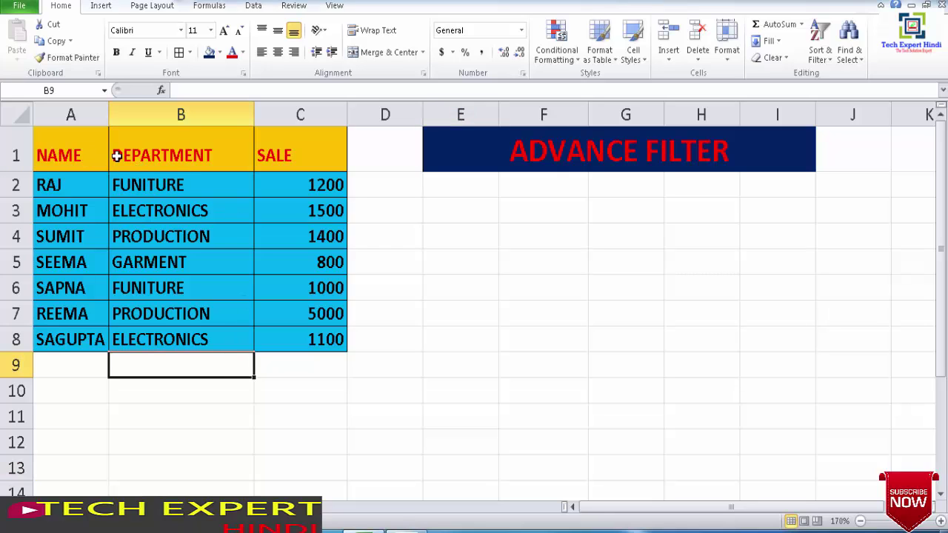
{"action": "left_click_drag", "start_coordinate": [62, 155], "coordinate": [282, 161]}
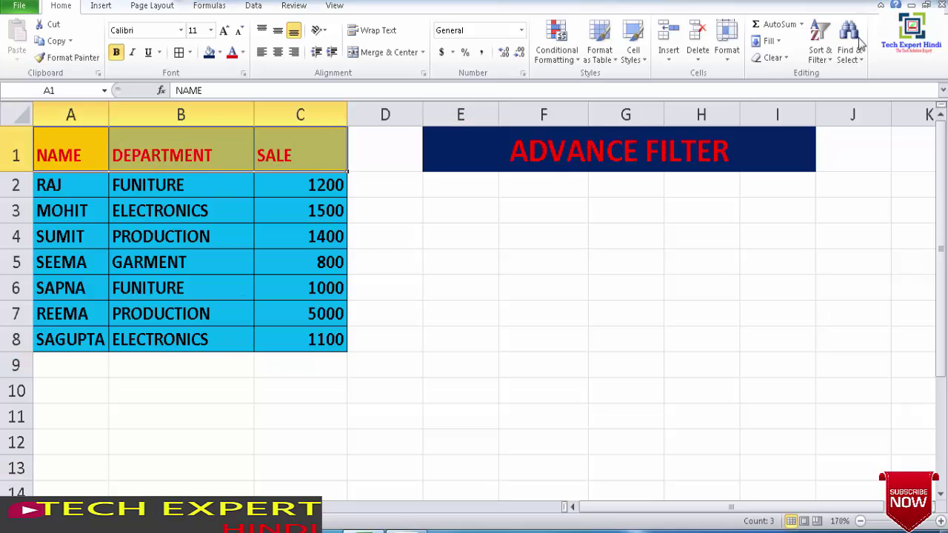
{"action": "left_click", "coordinate": [835, 65]}
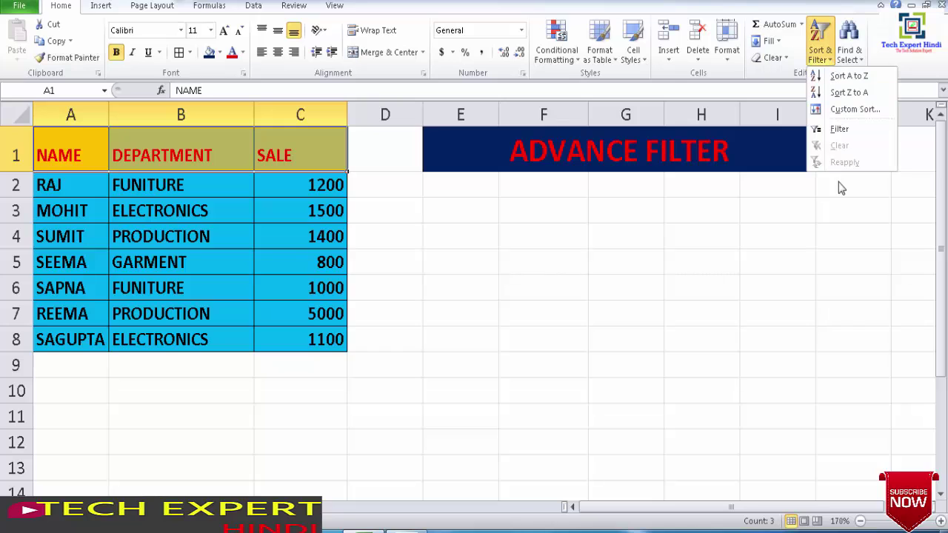
{"action": "left_click", "coordinate": [840, 132]}
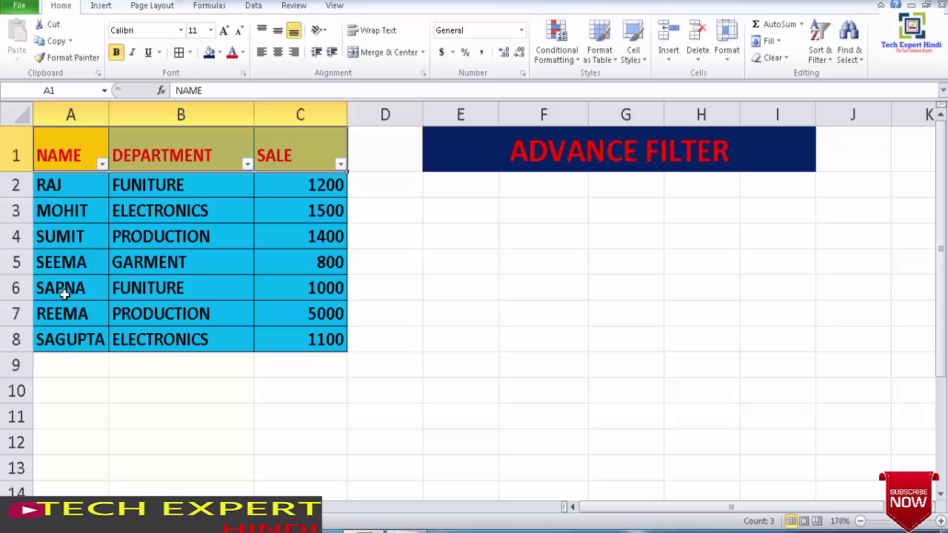
{"action": "left_click", "coordinate": [103, 164]}
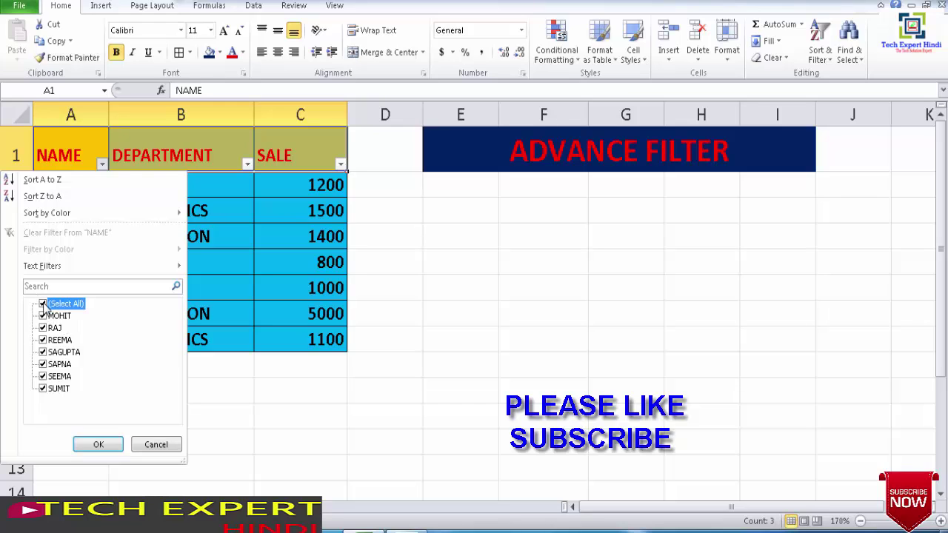
{"action": "left_click", "coordinate": [44, 305]}
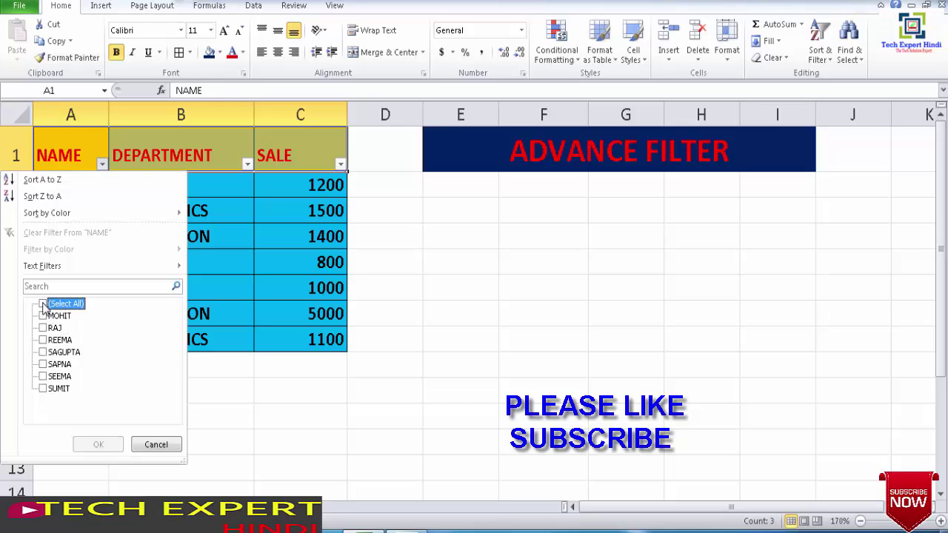
{"action": "left_click", "coordinate": [43, 364]}
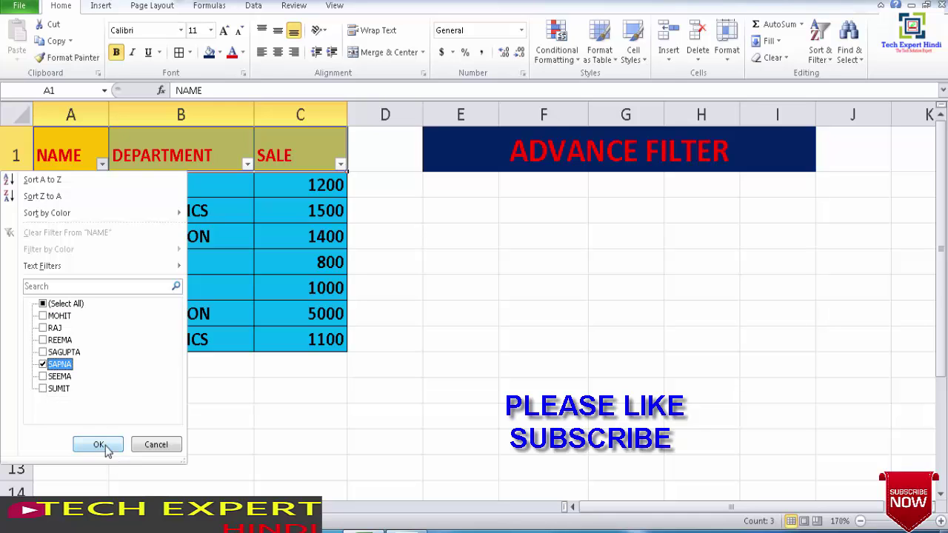
{"action": "left_click", "coordinate": [99, 445]}
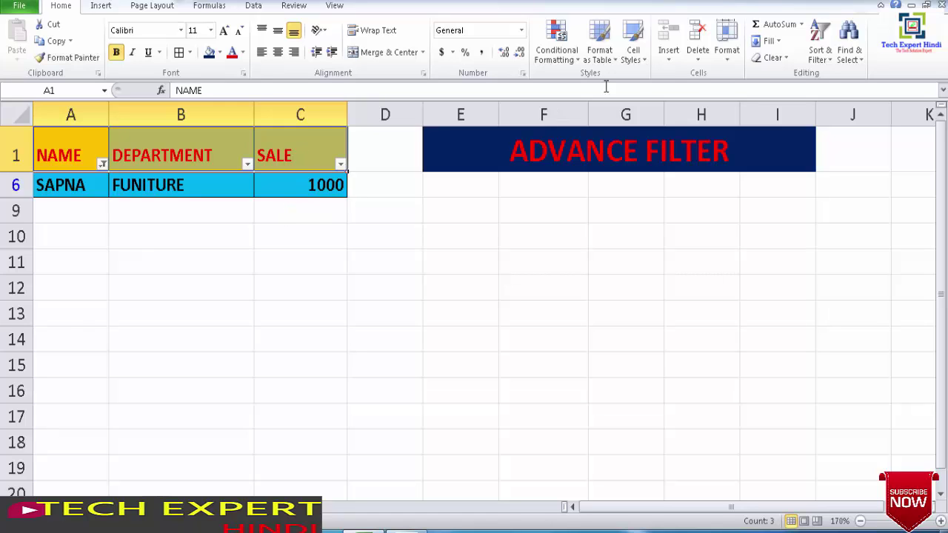
- Turn filtering off, then copy the NAME, DEPARTMENT and SALE headers from A1:C1 to A10
{"action": "left_click", "coordinate": [830, 66]}
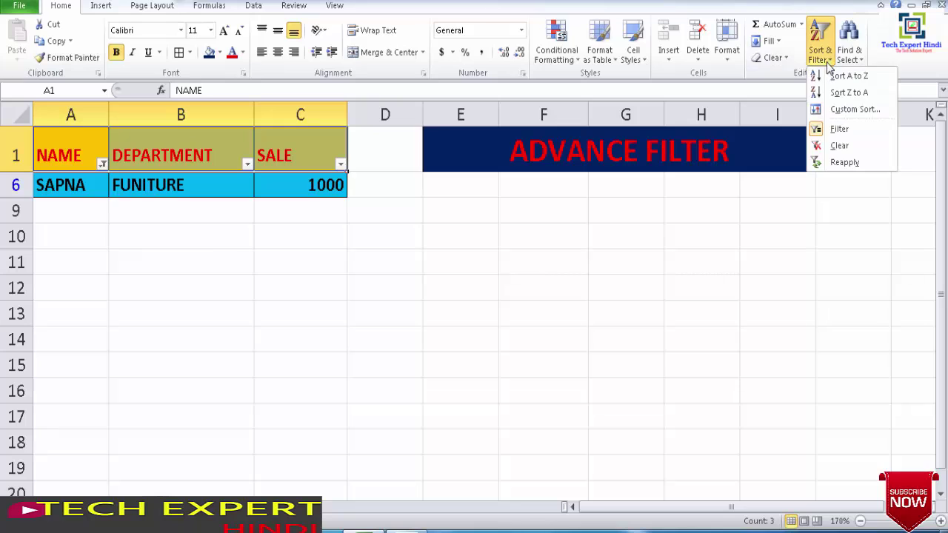
{"action": "left_click", "coordinate": [839, 130]}
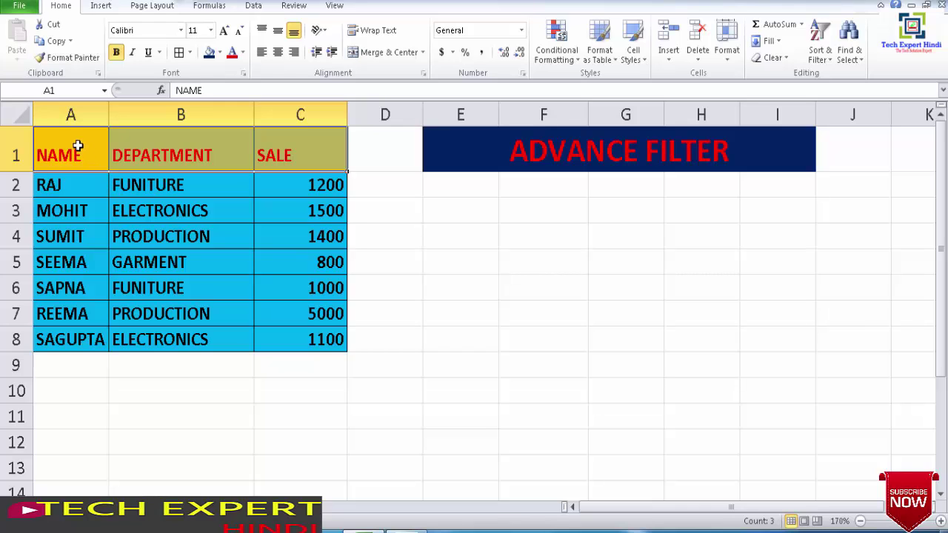
{"action": "left_click_drag", "start_coordinate": [82, 155], "coordinate": [284, 158]}
{"action": "key", "text": "ctrl+c"}
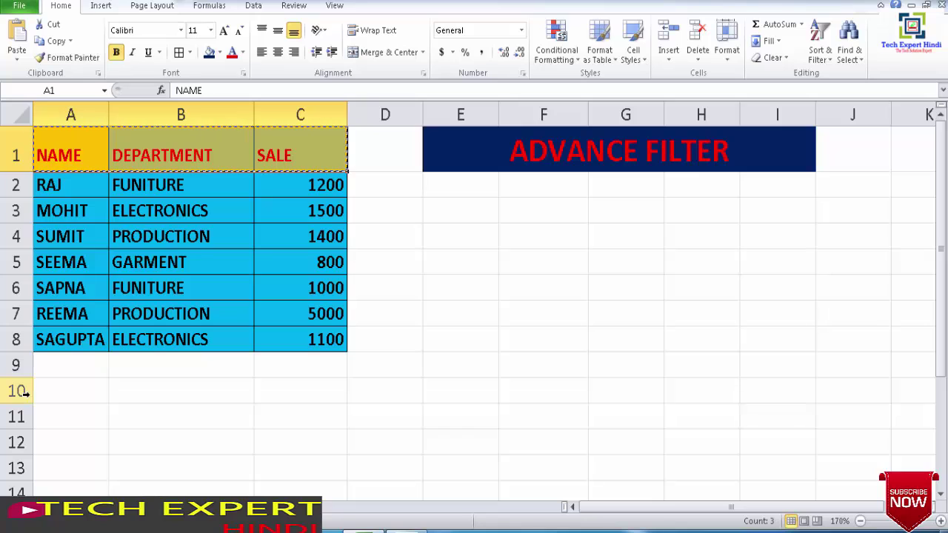
{"action": "left_click", "coordinate": [56, 398]}
{"action": "key", "text": "ctrl+v"}
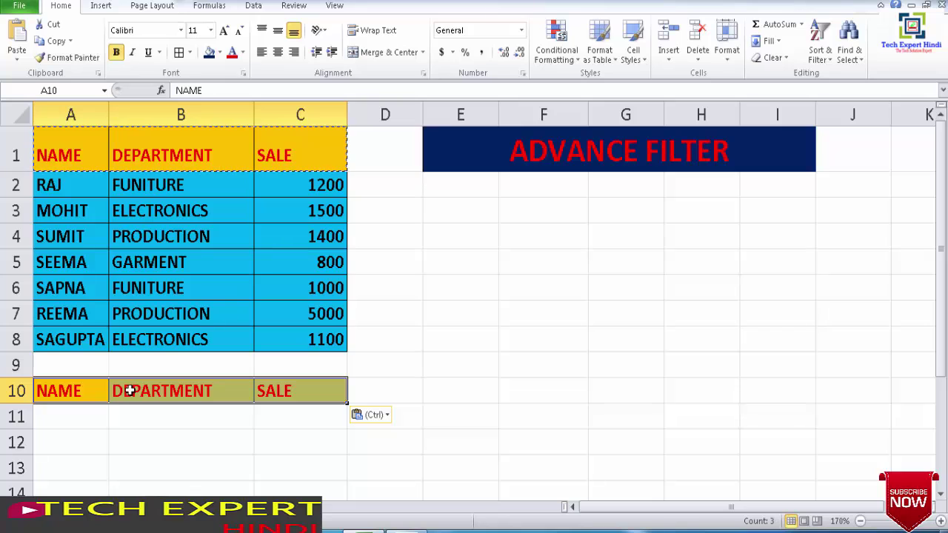
- Enter ="FUNITURE" in cell B11 as the DEPARTMENT criterion
{"action": "left_click", "coordinate": [149, 430]}
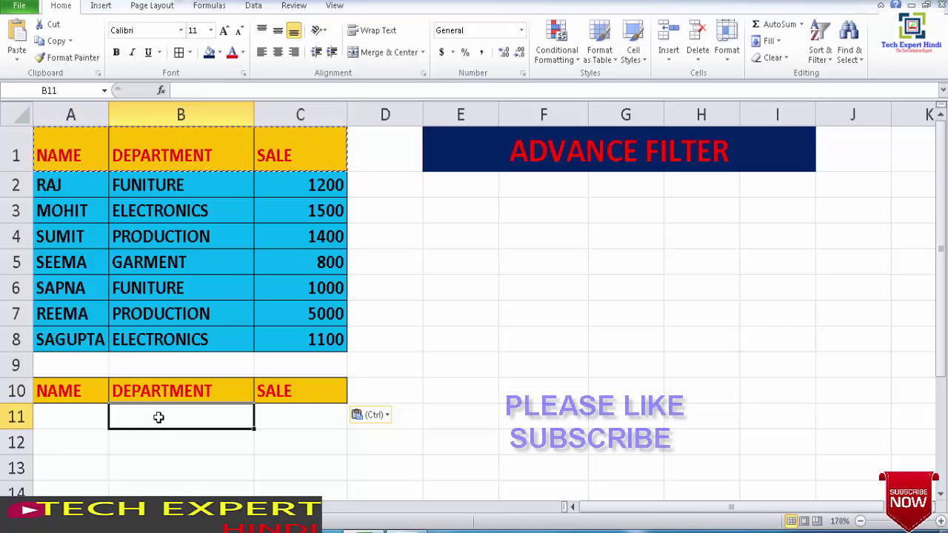
{"action": "type", "text": "="}
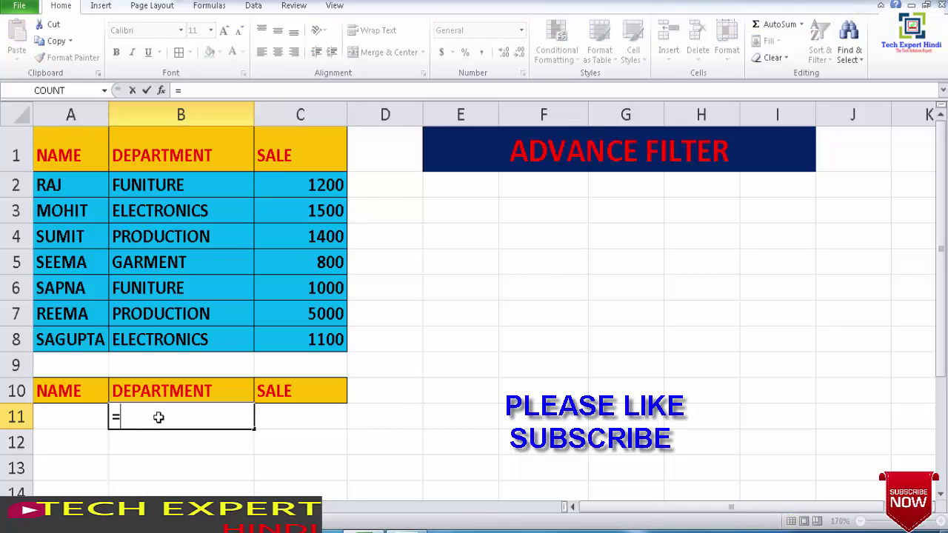
{"action": "type", "text": "\""}
{"action": "type", "text": "F"}
{"action": "type", "text": "UNI"}
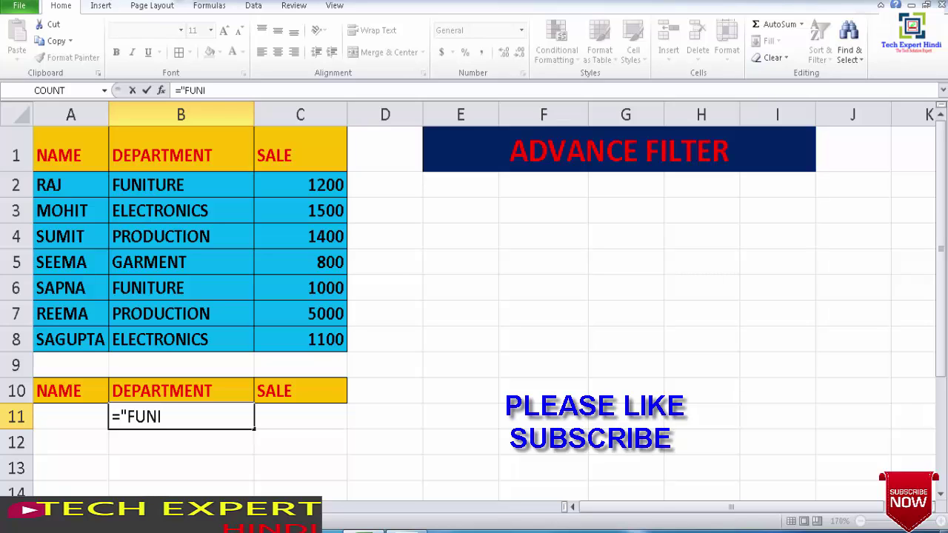
{"action": "type", "text": "TURE"}
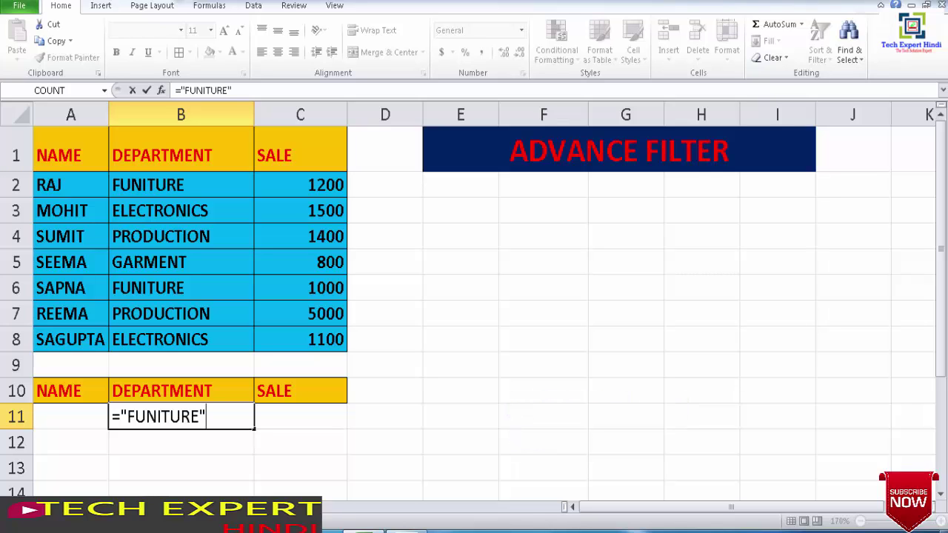
{"action": "key", "text": "Return"}
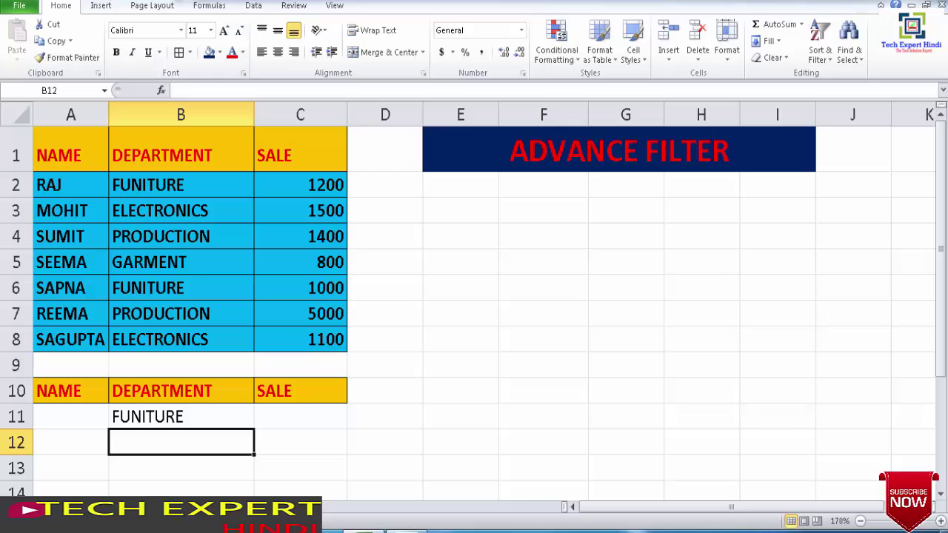
- Run an in-place Advanced Filter with list range A1:C8 and criteria range A10:B11
{"action": "left_click", "coordinate": [253, 6]}
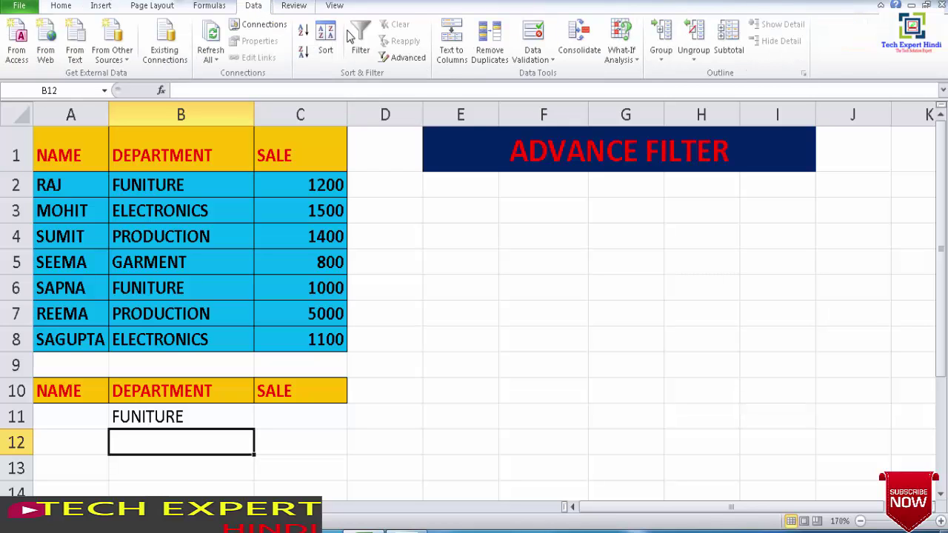
{"action": "left_click", "coordinate": [407, 57]}
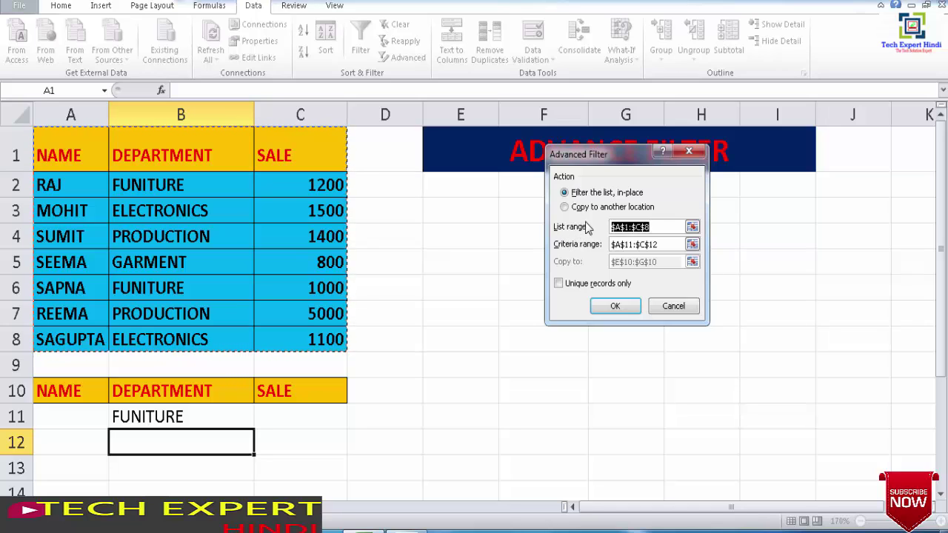
{"action": "left_click", "coordinate": [651, 227]}
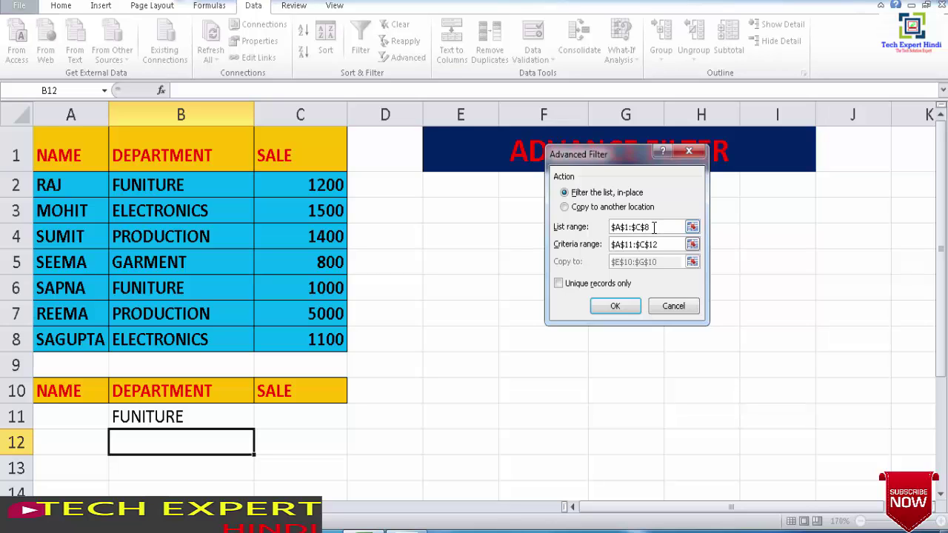
{"action": "left_click_drag", "start_coordinate": [654, 227], "coordinate": [613, 225]}
{"action": "key", "text": "BackSpace"}
{"action": "left_click", "coordinate": [60, 137]}
{"action": "left_click_drag", "start_coordinate": [60, 137], "coordinate": [311, 331]}
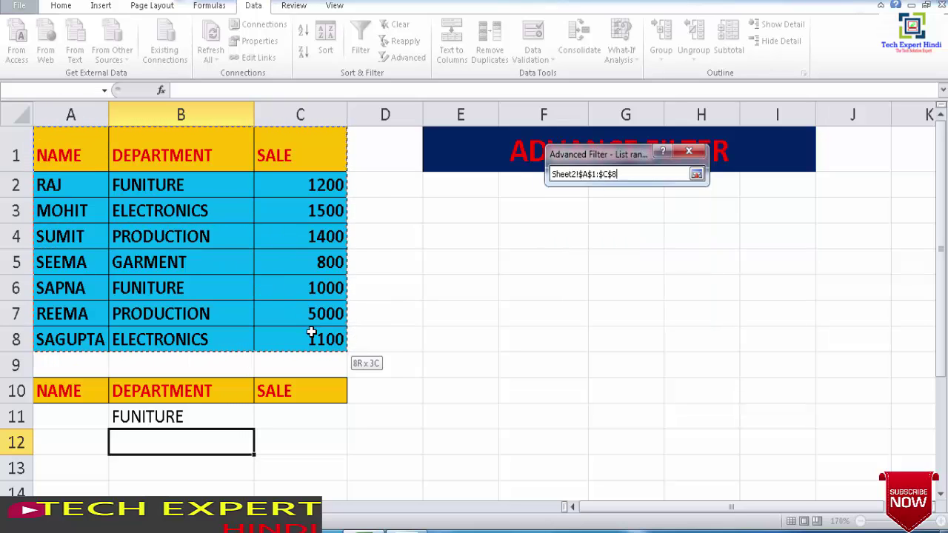
{"action": "left_click_drag", "start_coordinate": [311, 333], "coordinate": [311, 332]}
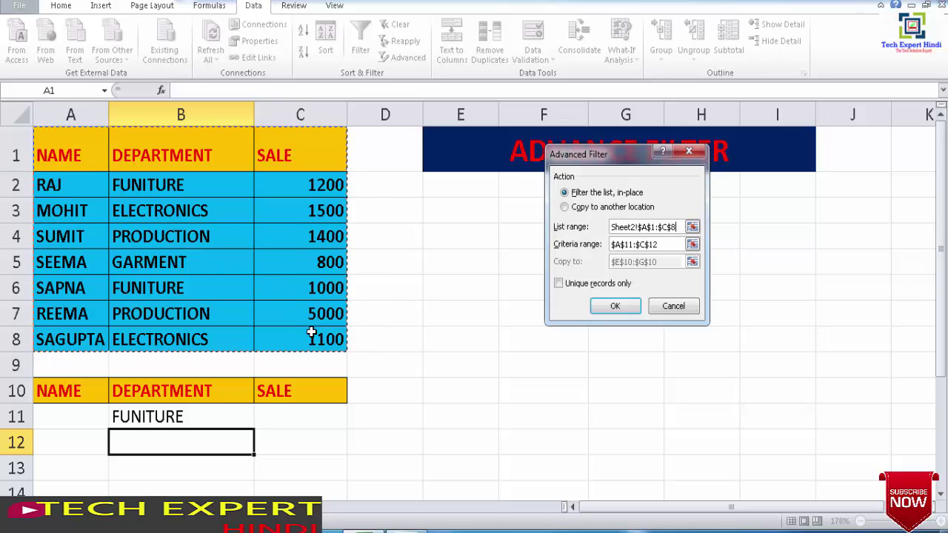
{"action": "double_click", "coordinate": [667, 247]}
{"action": "key", "text": "BackSpace"}
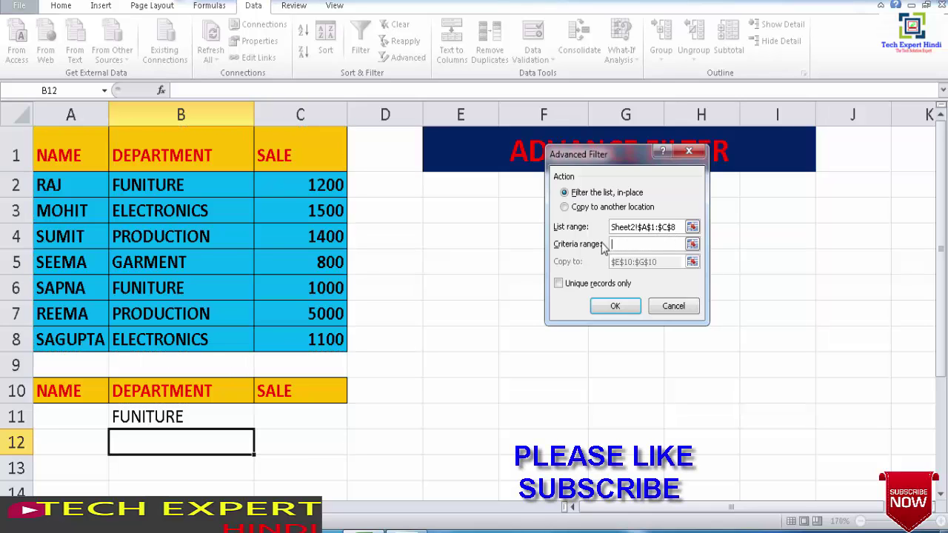
{"action": "mouse_move", "coordinate": [48, 390]}
{"action": "left_mouse_down"}
{"action": "mouse_move", "coordinate": [200, 416]}
{"action": "mouse_move", "coordinate": [262, 409]}
{"action": "left_mouse_up"}
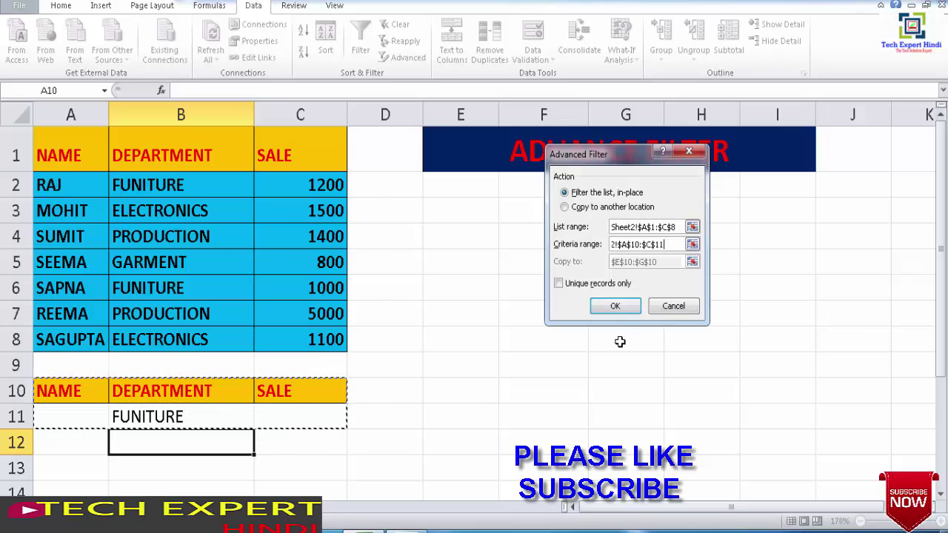
{"action": "left_click", "coordinate": [616, 308]}
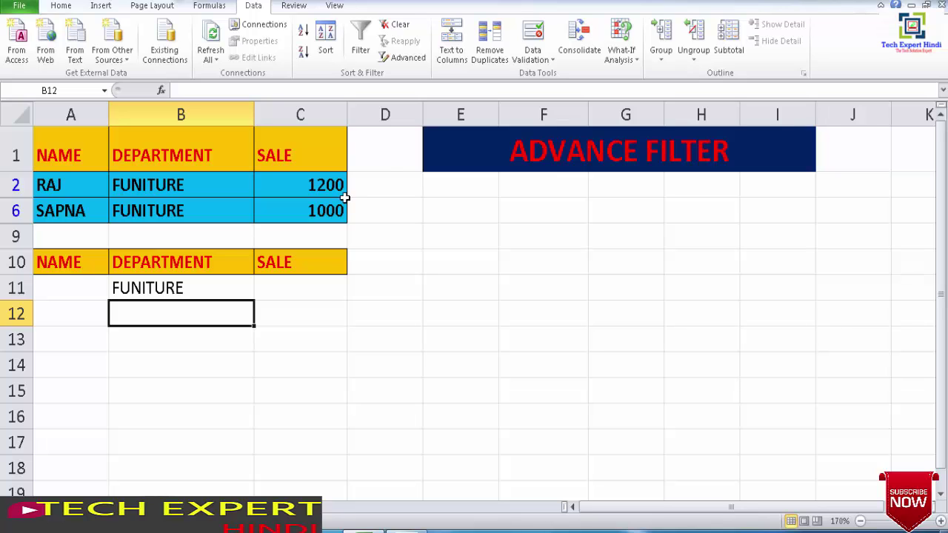
- Clear the filter so all seven rows show, then select cell C11
{"action": "left_click", "coordinate": [400, 26]}
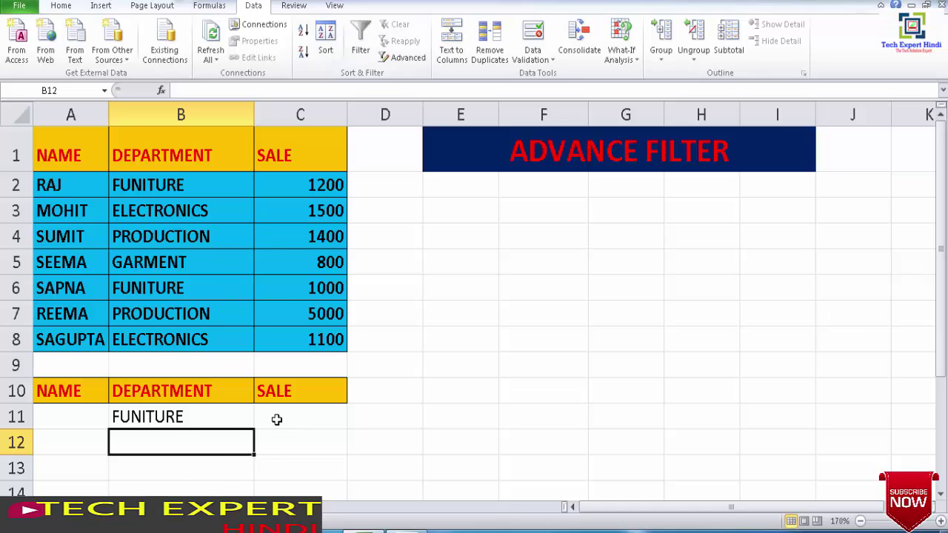
{"action": "left_click", "coordinate": [276, 419]}
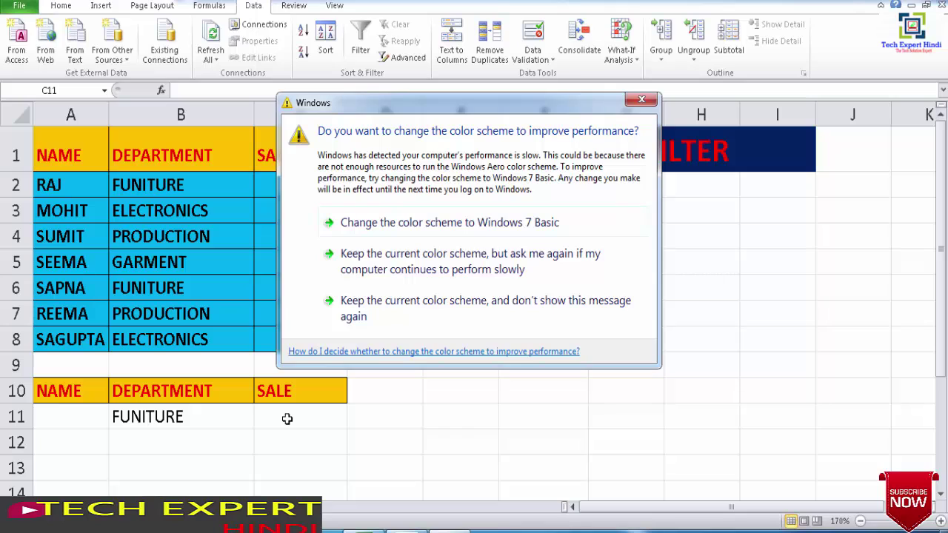
- Dismiss the colour-scheme prompt and enter the sale criterion >=1200 in C11
{"action": "left_click", "coordinate": [635, 99]}
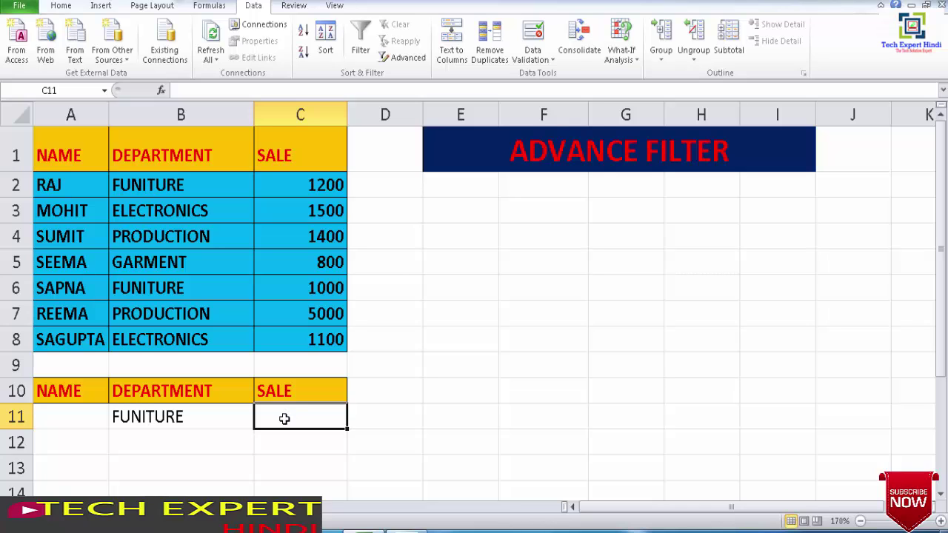
{"action": "type", "text": "="}
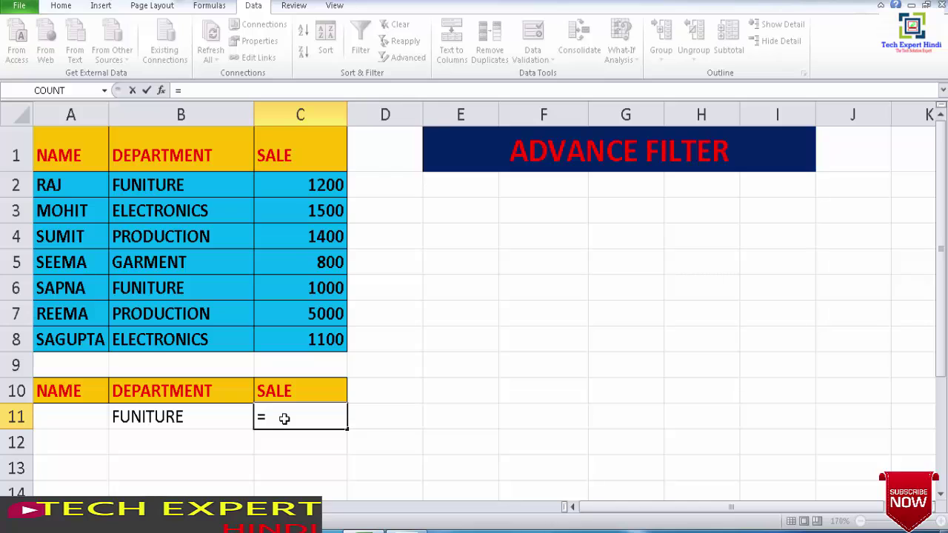
{"action": "type", "text": "\""}
{"action": "type", "text": "."}
{"action": "type", "text": "12"}
{"action": "type", "text": "00"}
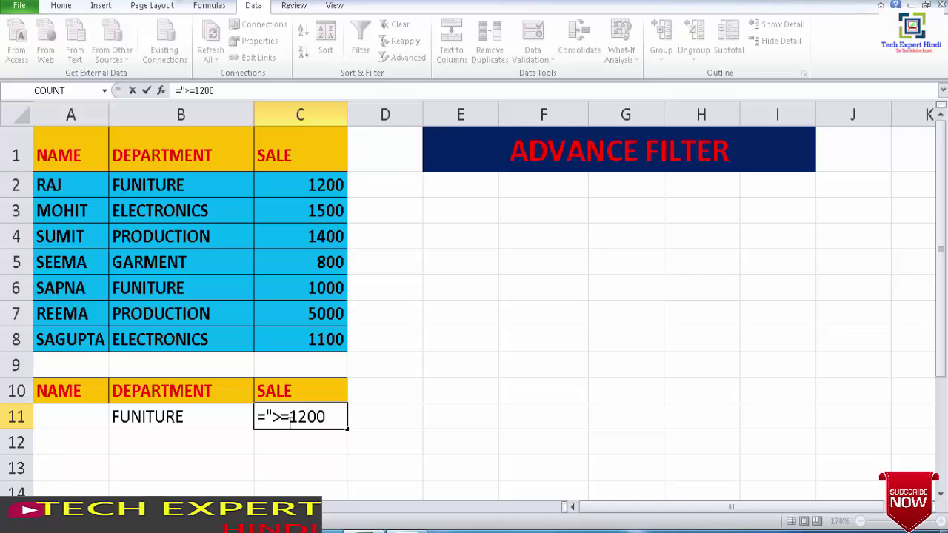
{"action": "type", "text": "\""}
{"action": "key", "text": "Return"}
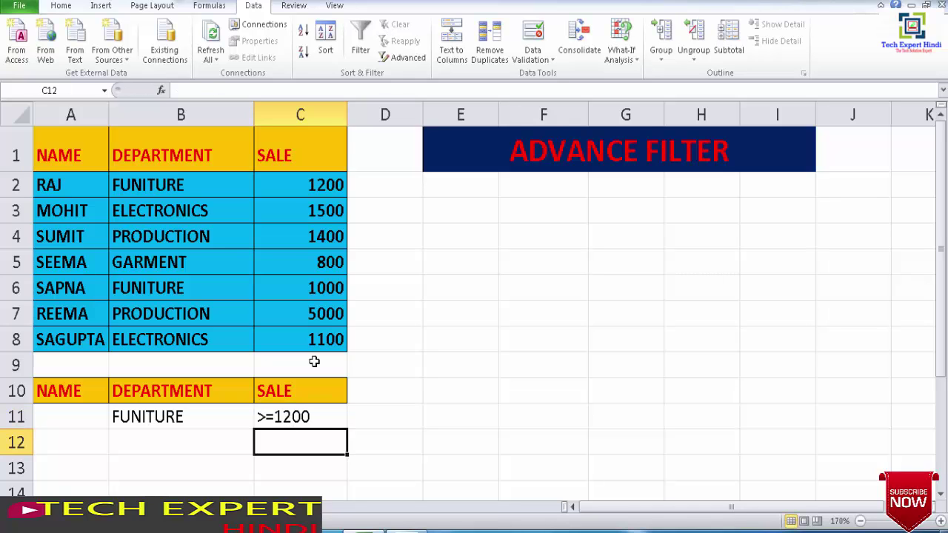
- In Advanced Filter, choose Copy to another location and set the list range to A1:C8
{"action": "left_click", "coordinate": [408, 57]}
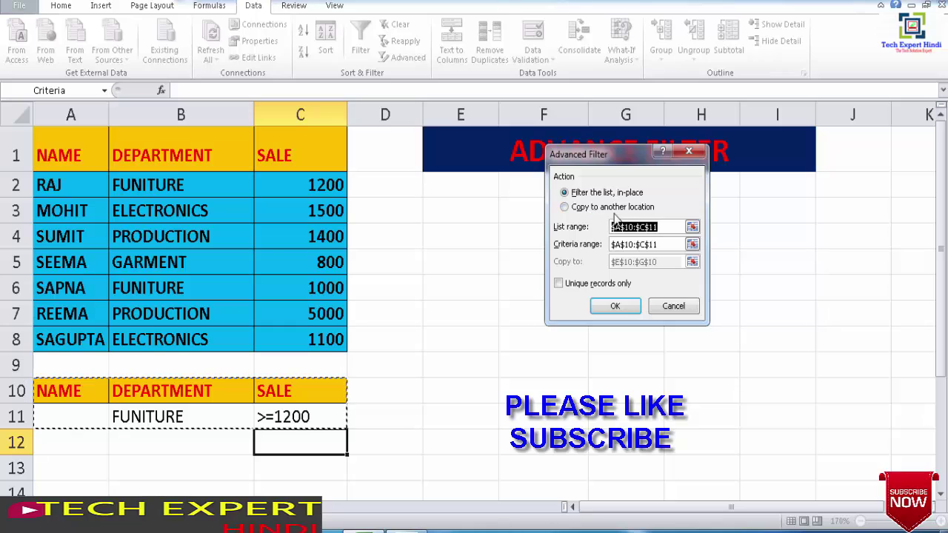
{"action": "left_click", "coordinate": [565, 208]}
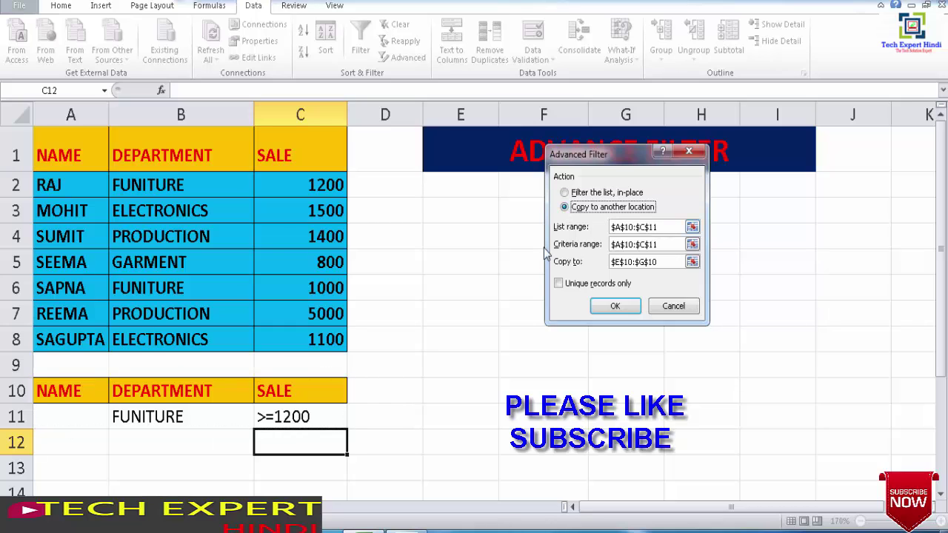
{"action": "left_click", "coordinate": [666, 227]}
{"action": "left_click_drag", "start_coordinate": [666, 228], "coordinate": [598, 227]}
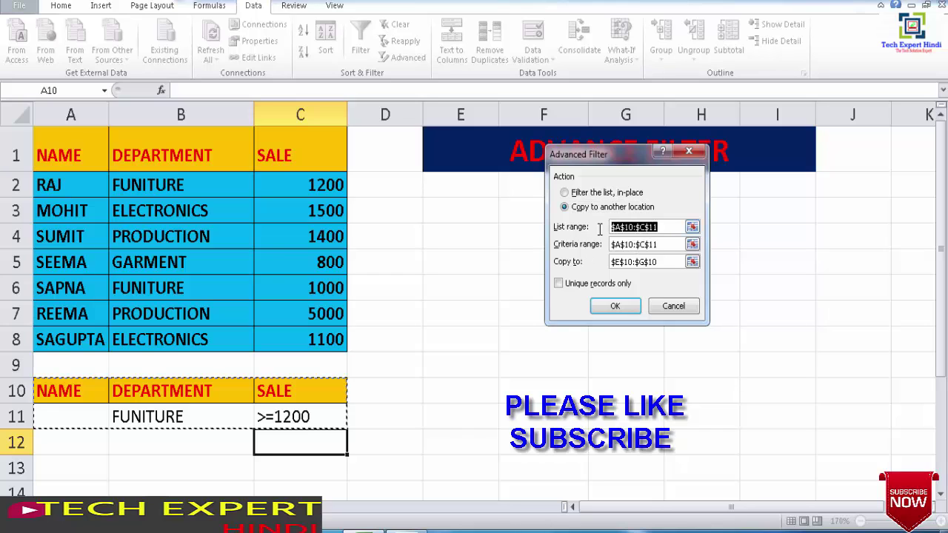
{"action": "key", "text": "BackSpace"}
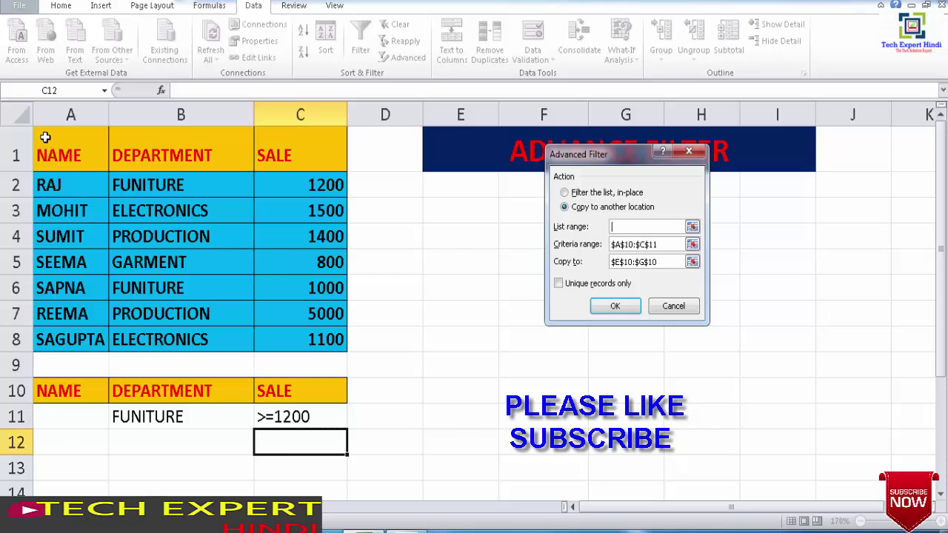
{"action": "left_click_drag", "start_coordinate": [43, 137], "coordinate": [290, 324]}
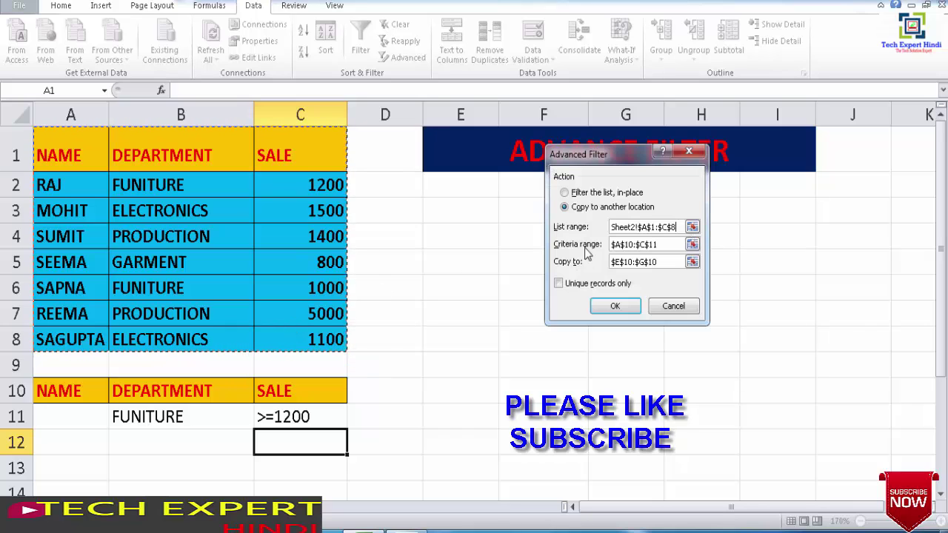
- Set the criteria range to the criteria rows and the copy destination to E10
{"action": "left_click", "coordinate": [655, 245]}
{"action": "left_click_drag", "start_coordinate": [655, 247], "coordinate": [605, 245]}
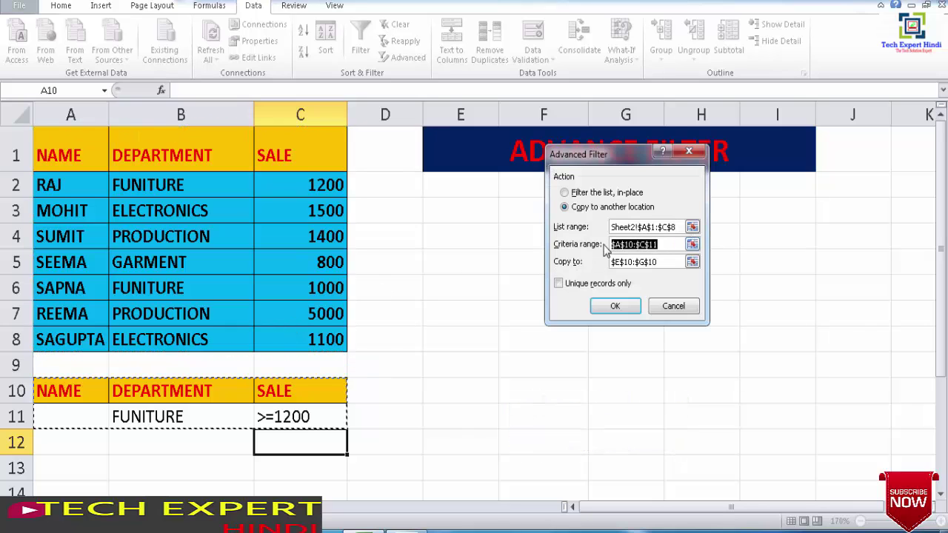
{"action": "key", "text": "BackSpace"}
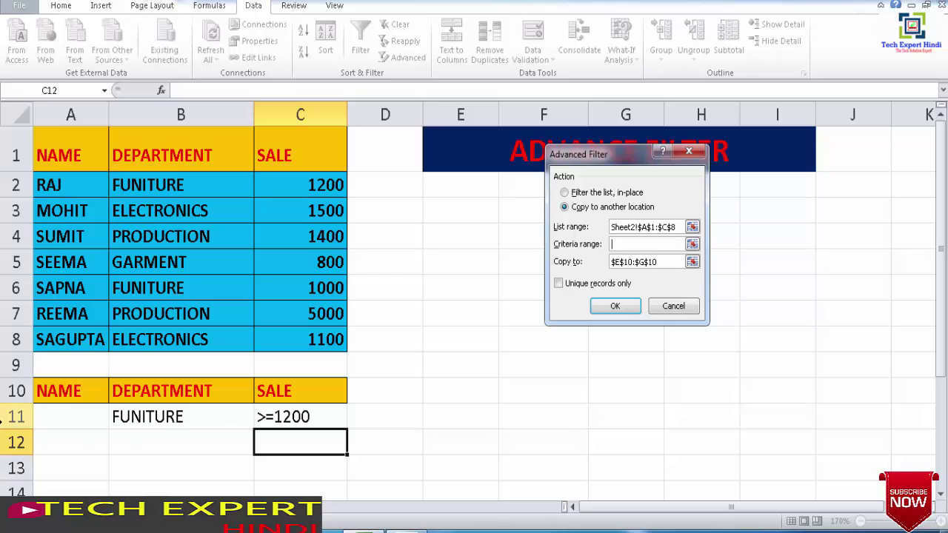
{"action": "left_click_drag", "start_coordinate": [43, 393], "coordinate": [293, 418]}
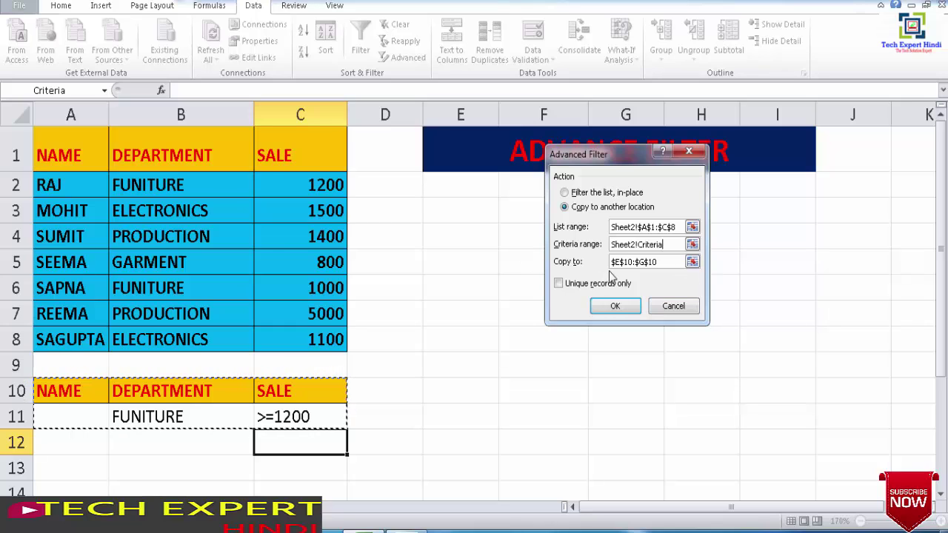
{"action": "left_click", "coordinate": [662, 261]}
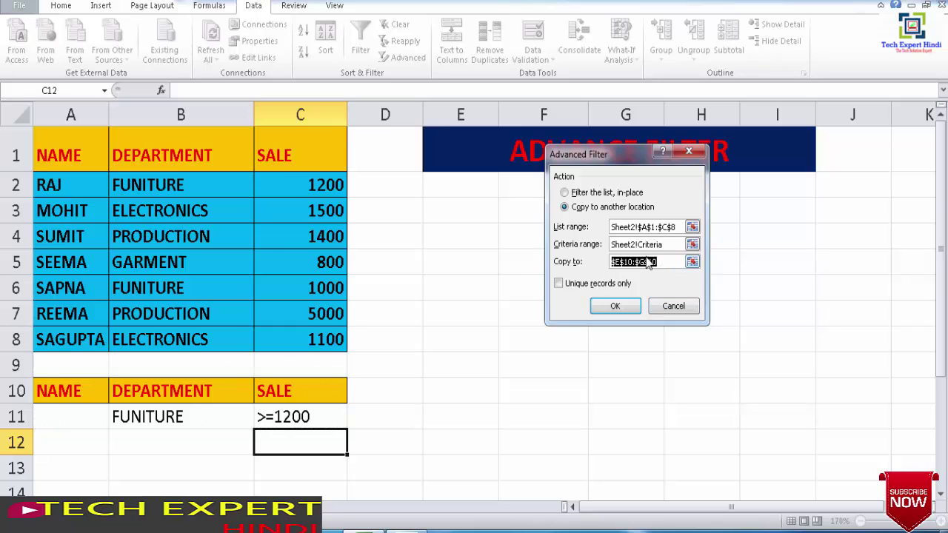
{"action": "key", "text": "BackSpace"}
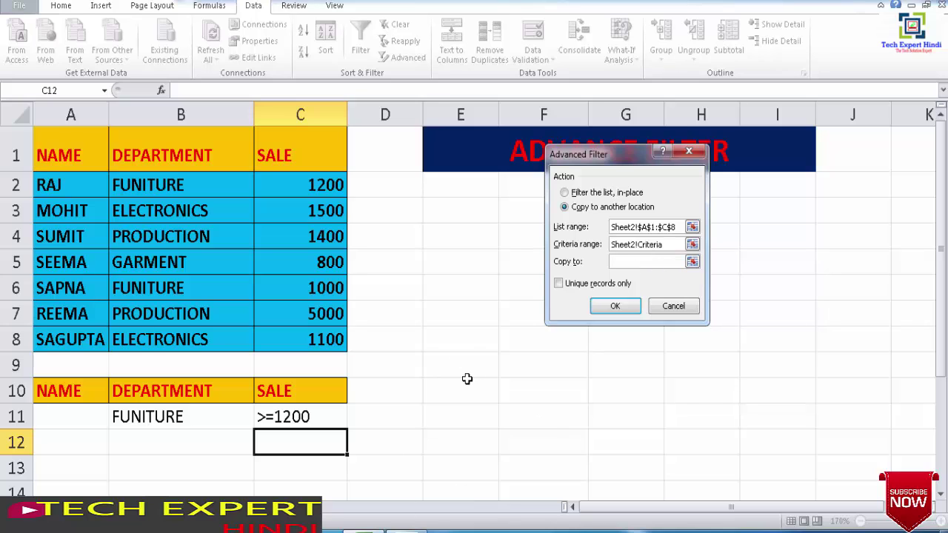
{"action": "left_click", "coordinate": [455, 388]}
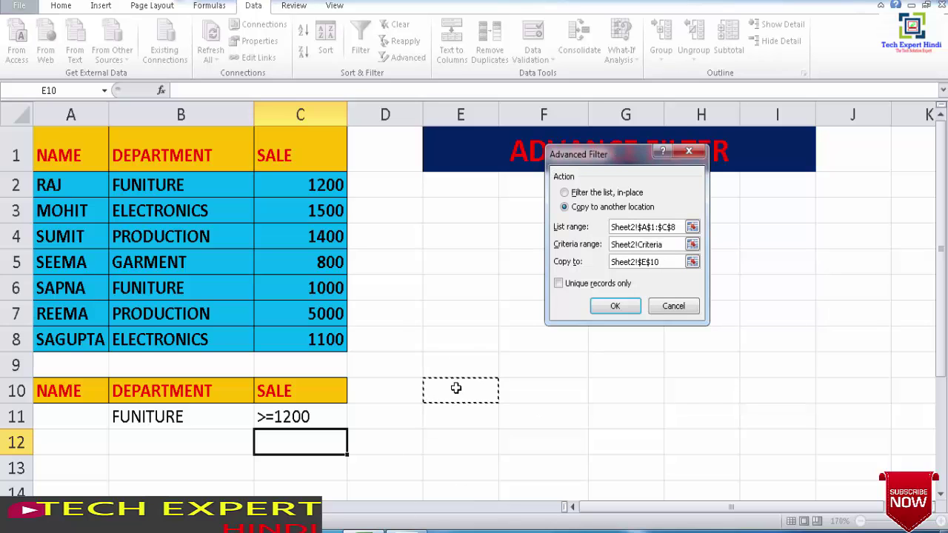
- Confirm the Advanced Filter so RAJ's FUNITURE record with 1200 is copied to E10
{"action": "left_click", "coordinate": [615, 306]}
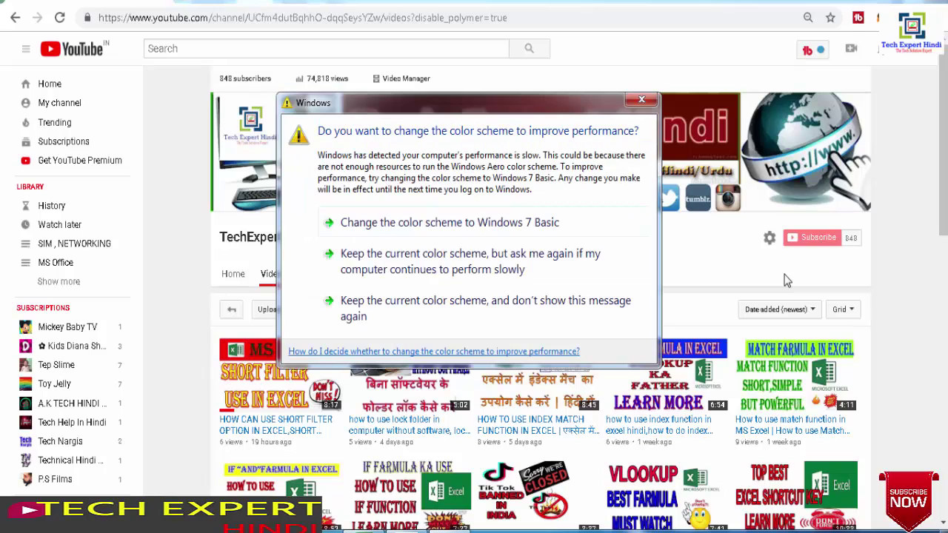
- Close the colour-scheme prompt and scroll through the TechExpert Hindi Videos page
{"action": "left_click", "coordinate": [641, 103]}
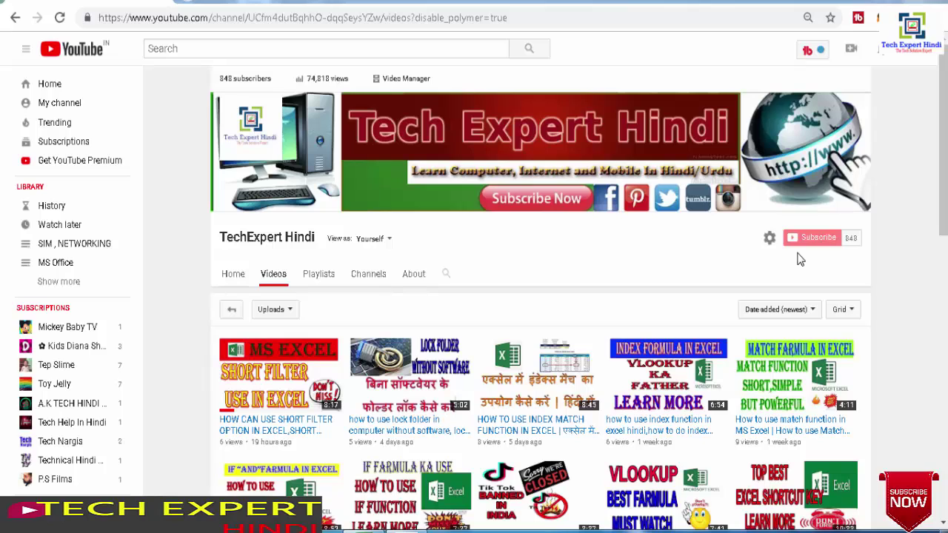
{"action": "mouse_move", "coordinate": [755, 351]}
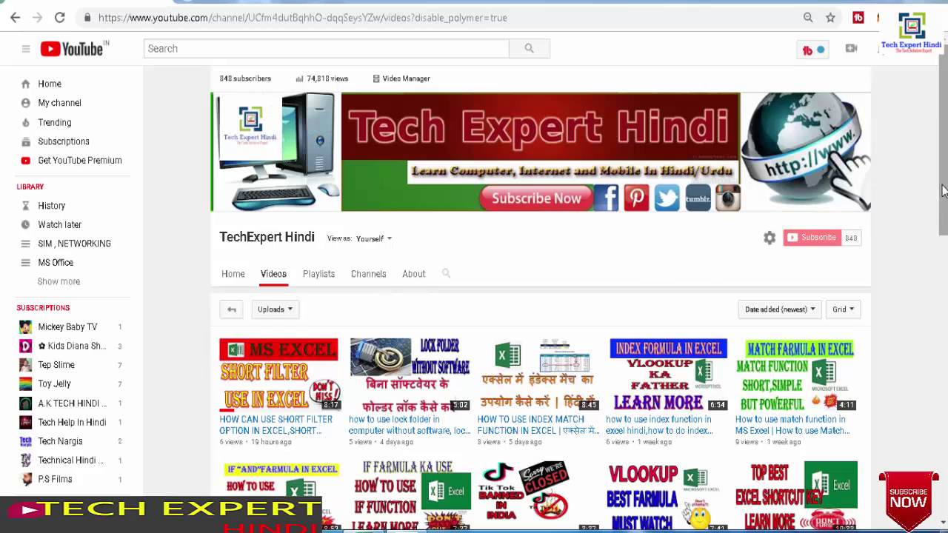
{"action": "left_click_drag", "start_coordinate": [943, 215], "coordinate": [944, 448]}
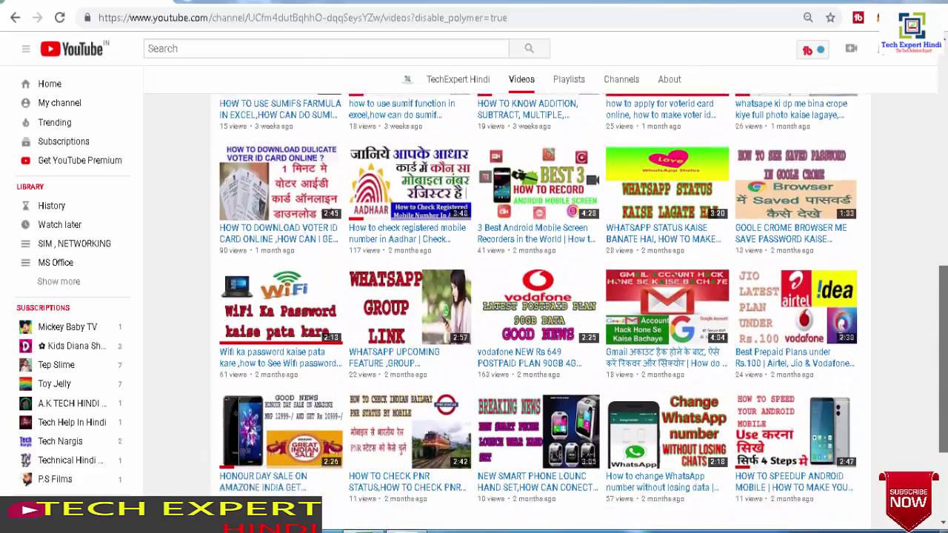
{"action": "scroll", "coordinate": [915, 311], "scroll_direction": "up", "scroll_amount": 3}
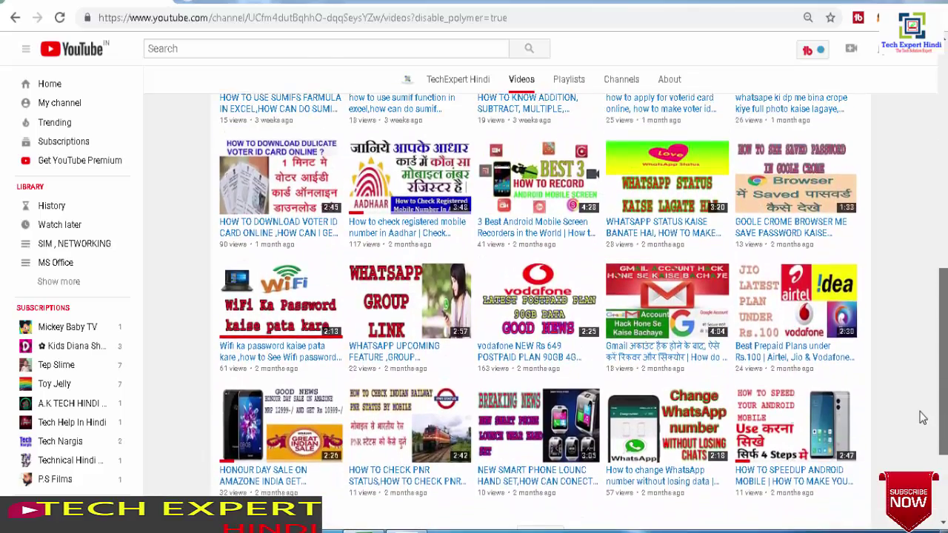
{"action": "scroll", "coordinate": [914, 222], "scroll_direction": "up", "scroll_amount": 5}
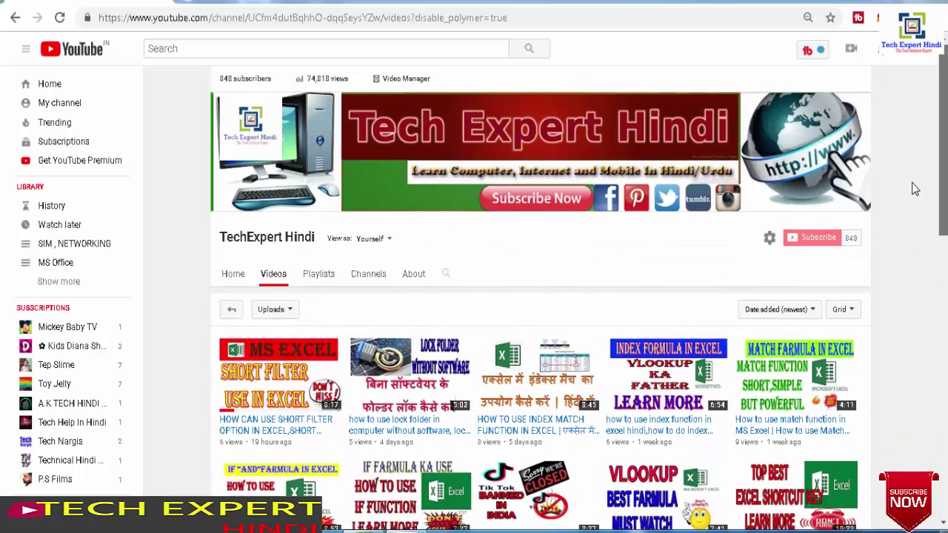